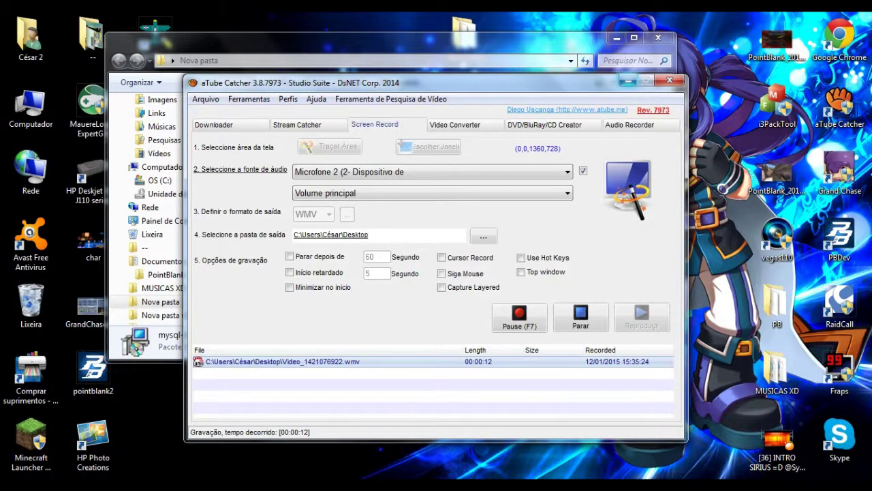
Minimize the screen recorder window and select the PBDEV archive in the Nova pasta folder
{"action": "left_click", "coordinate": [628, 80]}
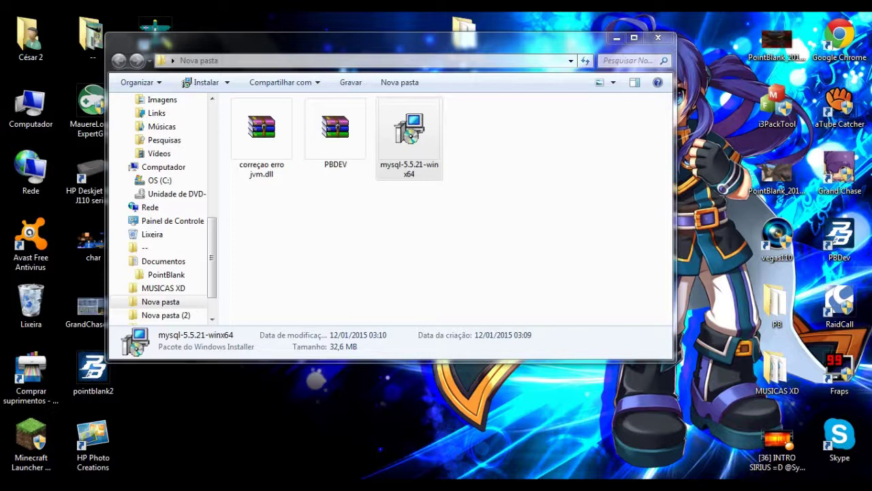
{"action": "left_click_drag", "start_coordinate": [466, 209], "coordinate": [455, 153]}
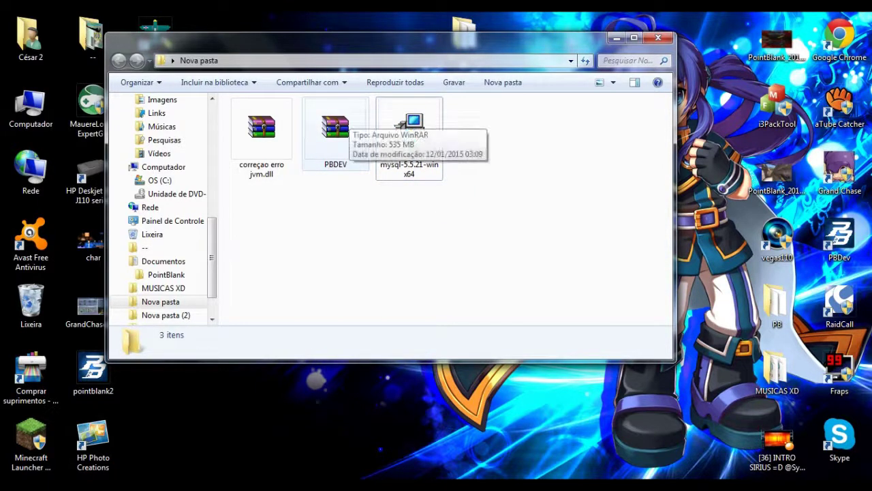
{"action": "left_click", "coordinate": [337, 126]}
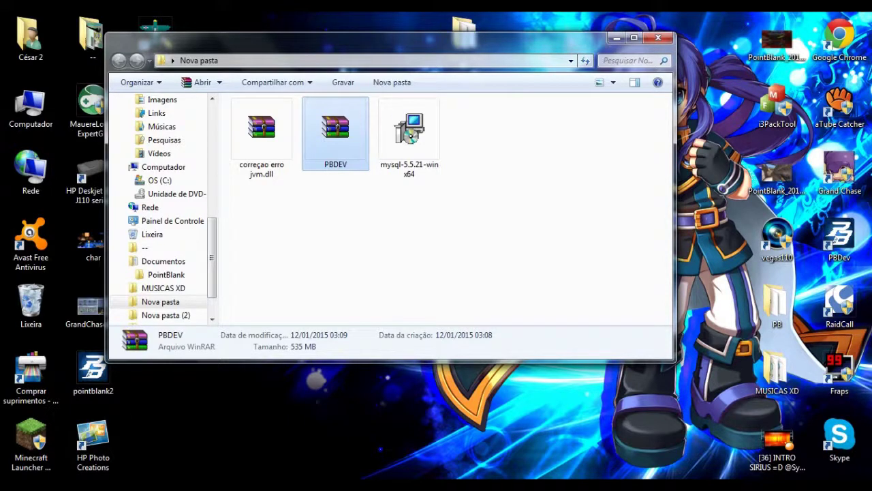
Open drive C: in a separate Explorer window and arrange it beside the PBDEV.rar archive window
{"action": "right_click", "coordinate": [102, 481]}
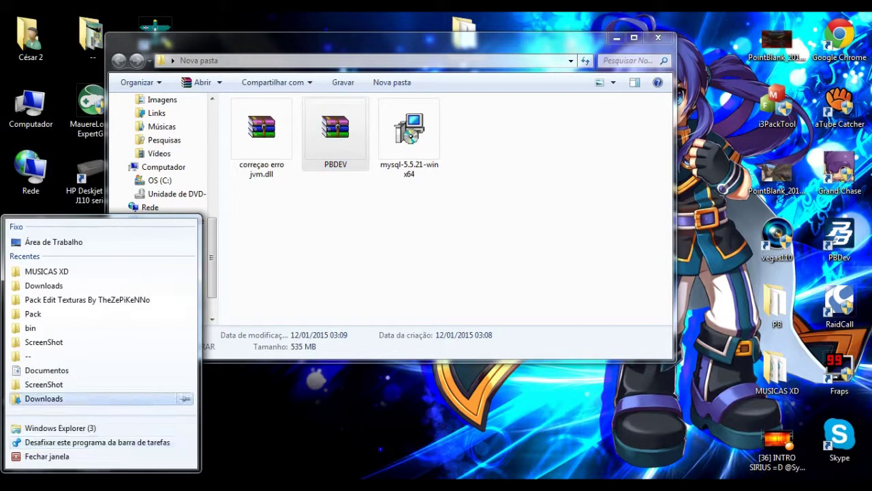
{"action": "left_click", "coordinate": [44, 398]}
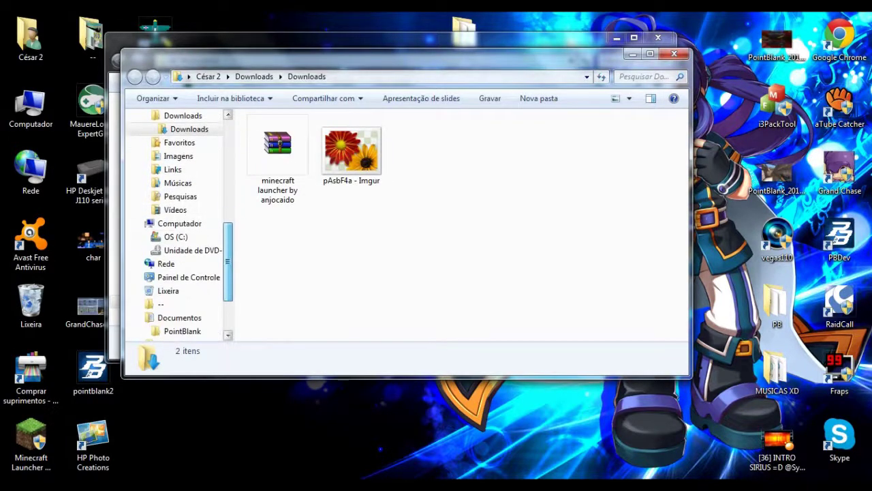
{"action": "left_click", "coordinate": [176, 237]}
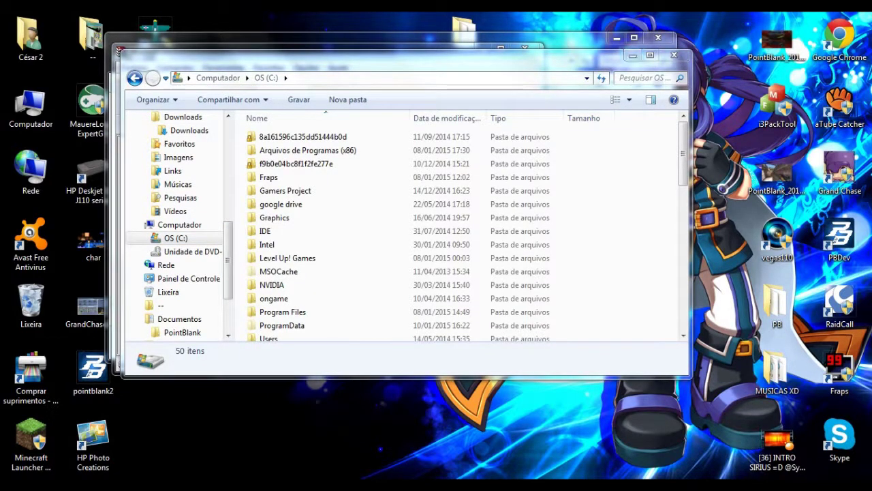
{"action": "left_click", "coordinate": [634, 55]}
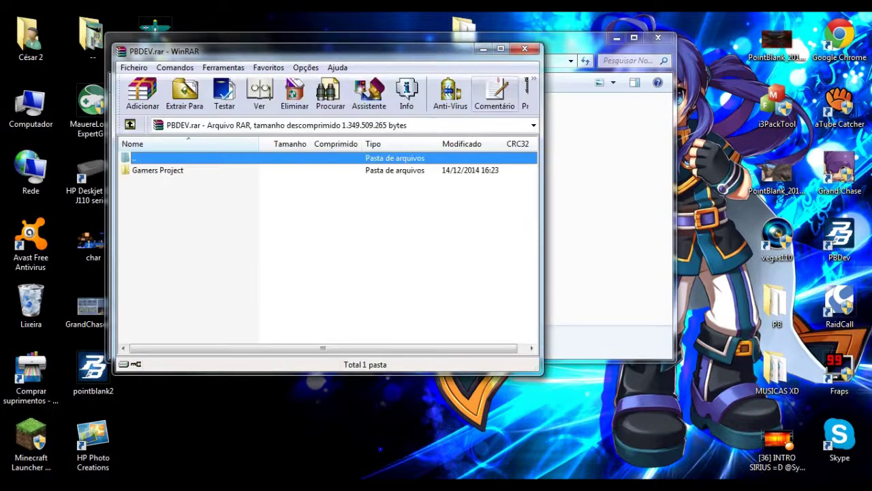
{"action": "left_click", "coordinate": [95, 485]}
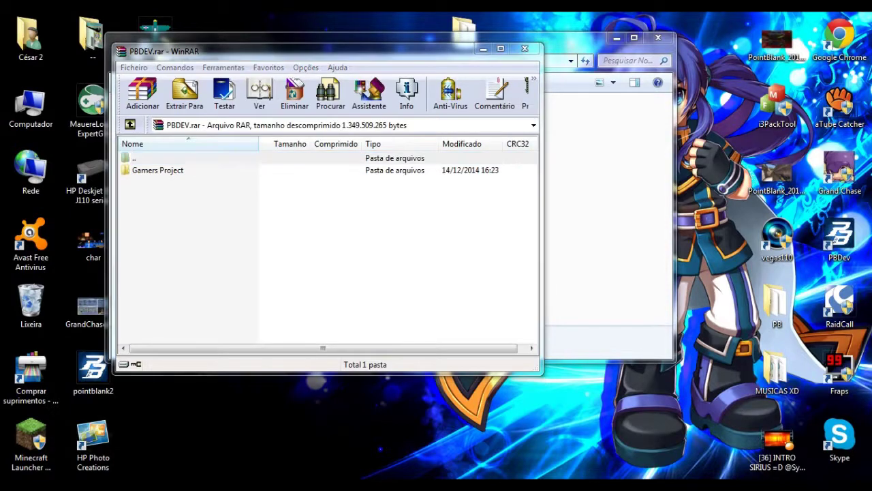
{"action": "left_click", "coordinate": [222, 426]}
{"action": "left_click_drag", "start_coordinate": [381, 57], "coordinate": [543, 53]}
Examine the Gamers Project folder in PBDEV.rar against the root of drive C:, and close both windows
{"action": "left_click", "coordinate": [157, 171]}
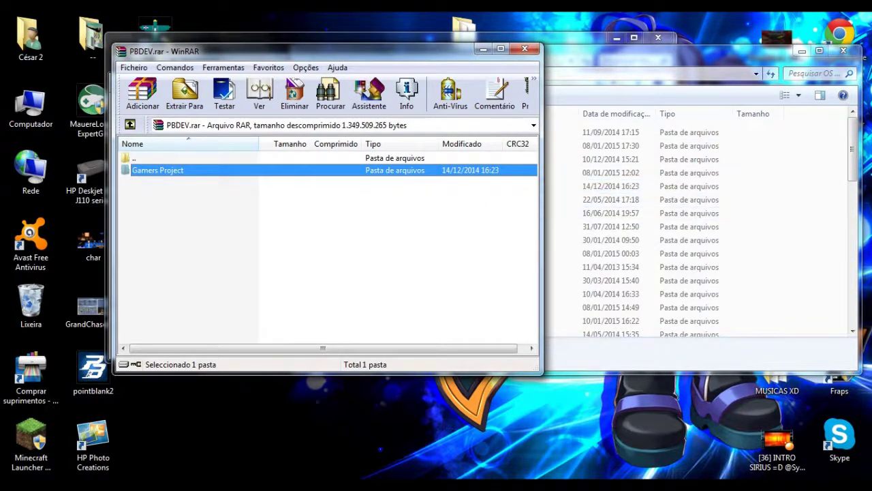
{"action": "left_click", "coordinate": [600, 56]}
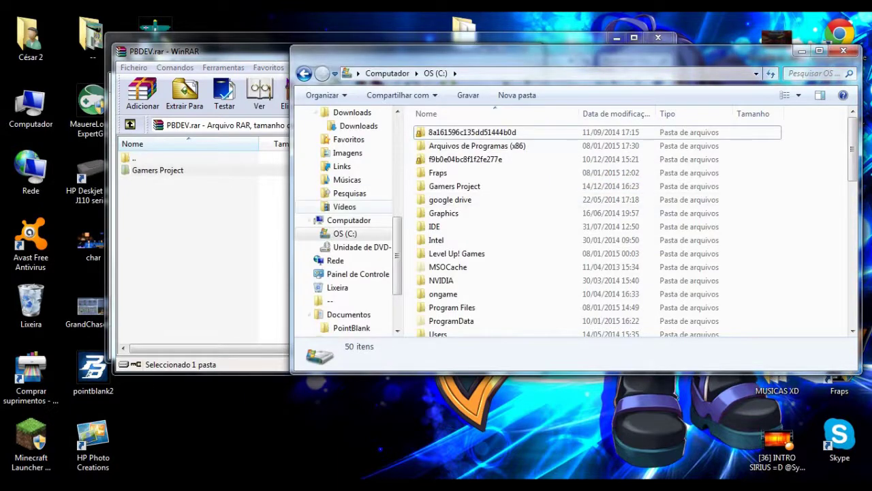
{"action": "left_click_drag", "start_coordinate": [243, 220], "coordinate": [517, 89]}
{"action": "left_click", "coordinate": [528, 51]}
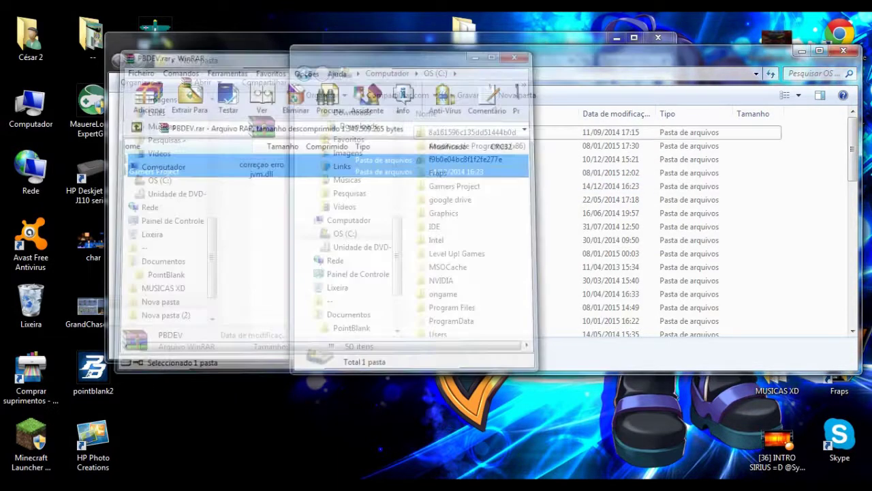
{"action": "left_click", "coordinate": [844, 51]}
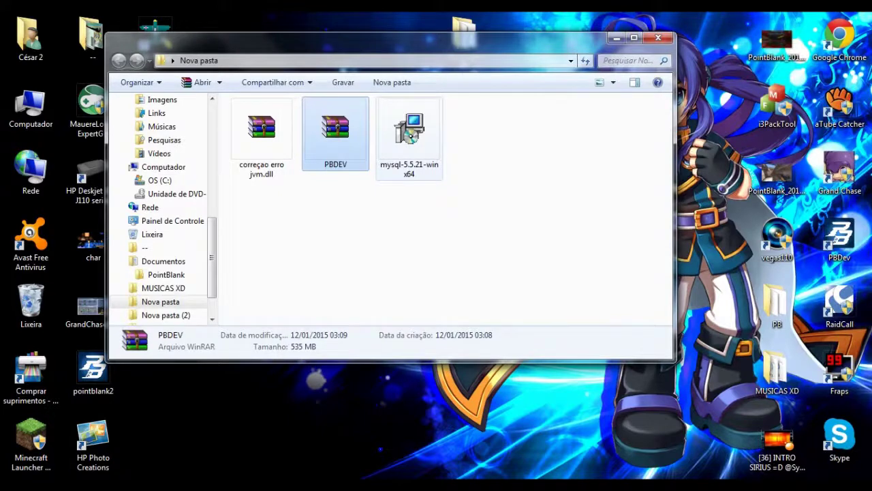
Run the mysql-5.5.21-winx64 installer and approve its security prompt
{"action": "left_click", "coordinate": [419, 130]}
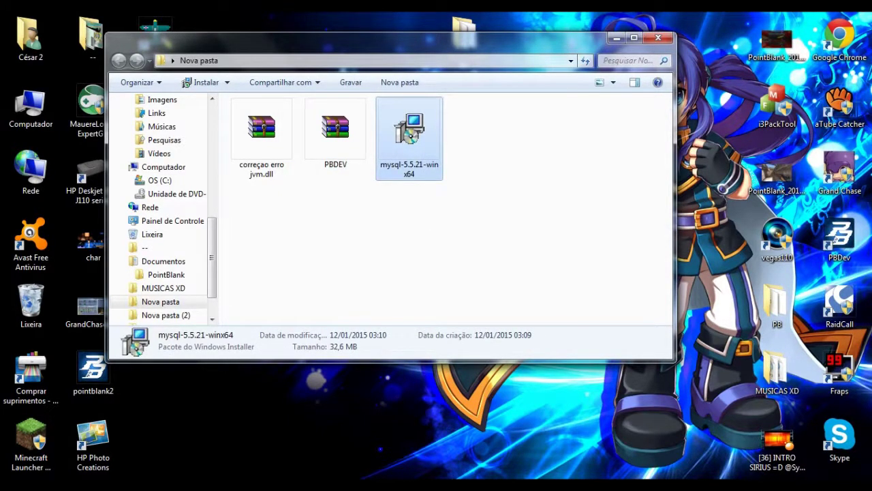
{"action": "double_click", "coordinate": [414, 130]}
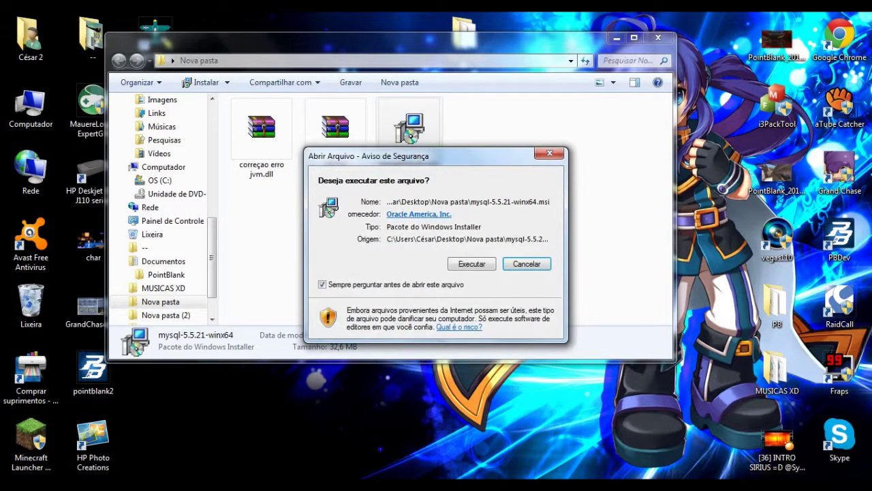
{"action": "left_click", "coordinate": [472, 263]}
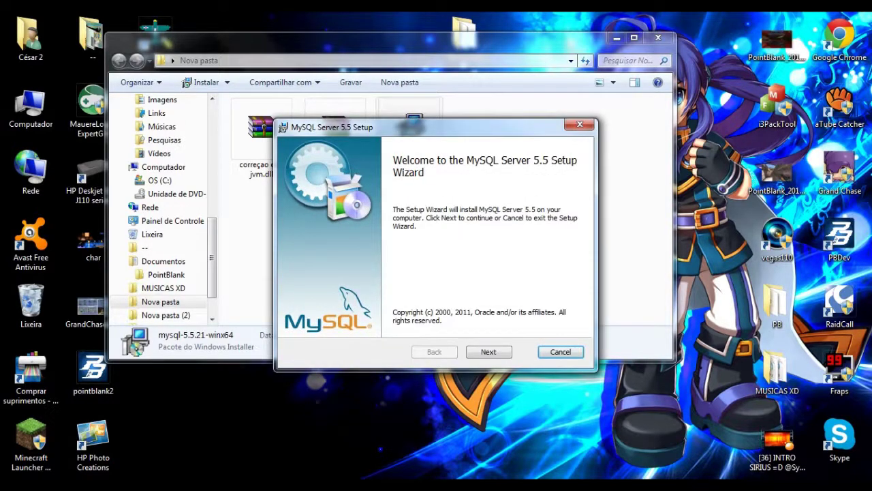
Accept the licence terms in the MySQL Server 5.5 setup and start the installation with the default setup choices
{"action": "left_click", "coordinate": [489, 351]}
{"action": "left_click", "coordinate": [299, 322]}
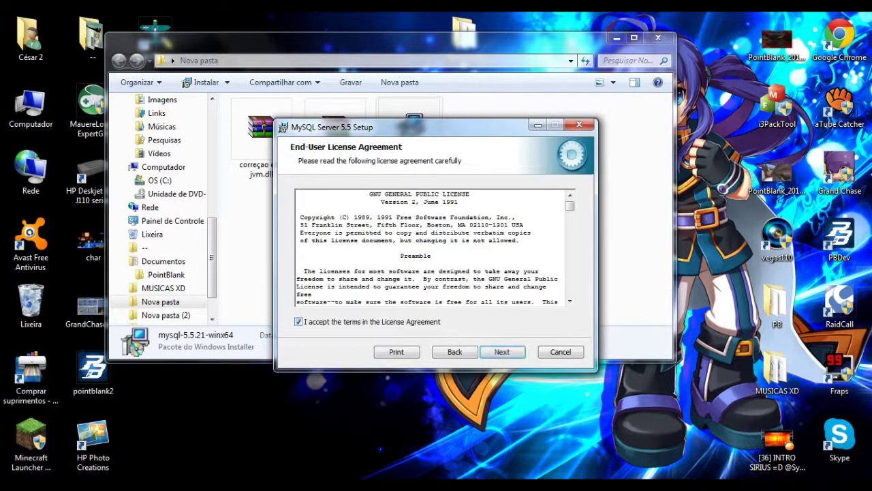
{"action": "key", "text": "Return"}
{"action": "key", "text": "Return"}
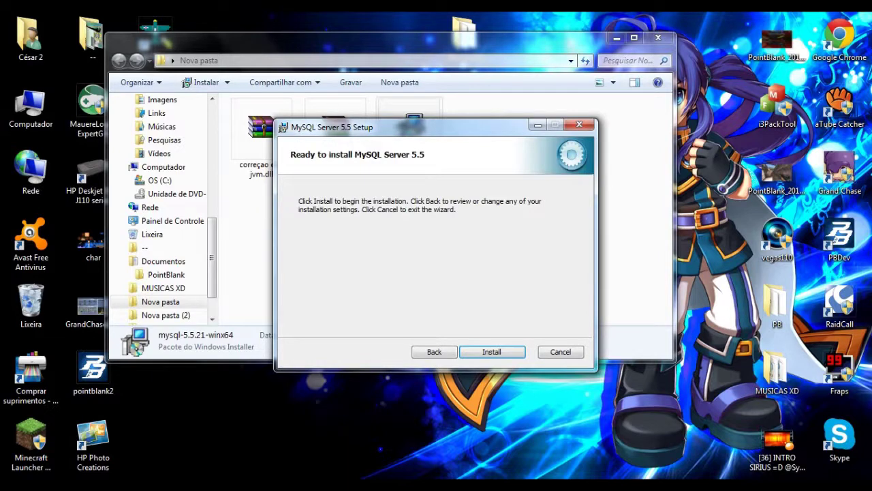
{"action": "key", "text": "Return"}
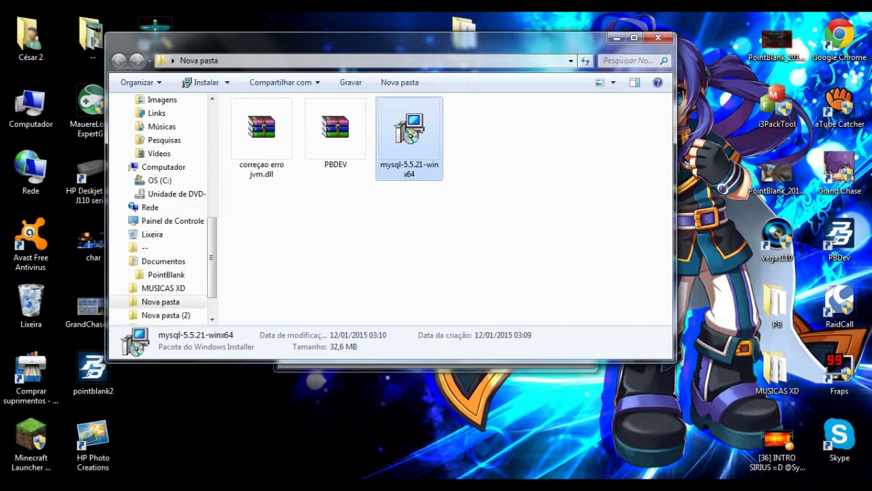
Clear the view of the installer, pass the MySQL Enterprise pages, and finish setup with the Instance Configuration Wizard launching
{"action": "left_click", "coordinate": [616, 39]}
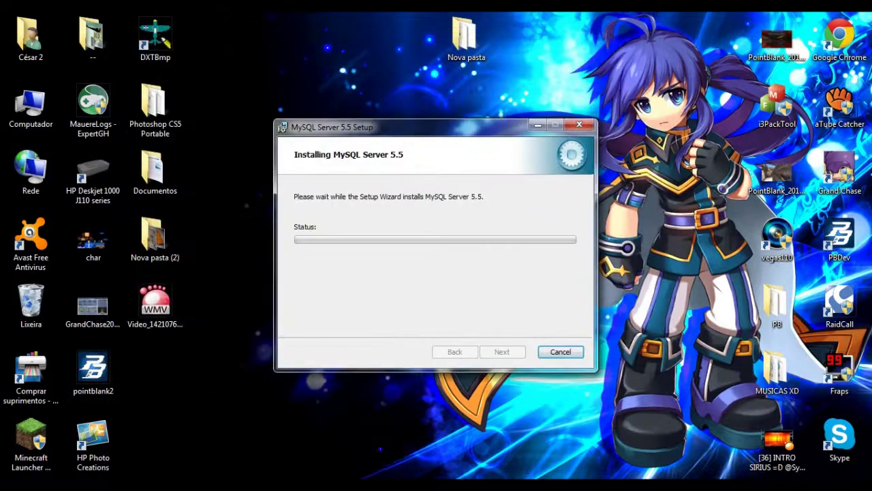
{"action": "left_click_drag", "start_coordinate": [436, 127], "coordinate": [442, 109]}
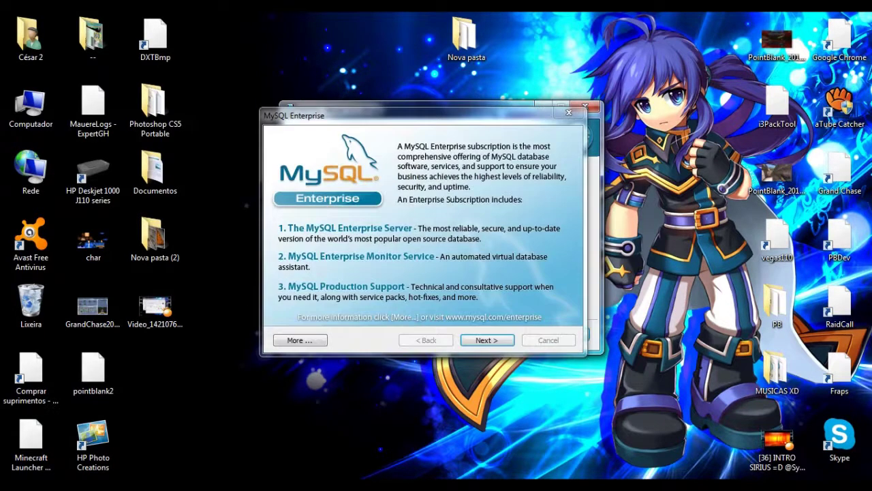
{"action": "left_click", "coordinate": [487, 339]}
{"action": "left_click", "coordinate": [486, 340]}
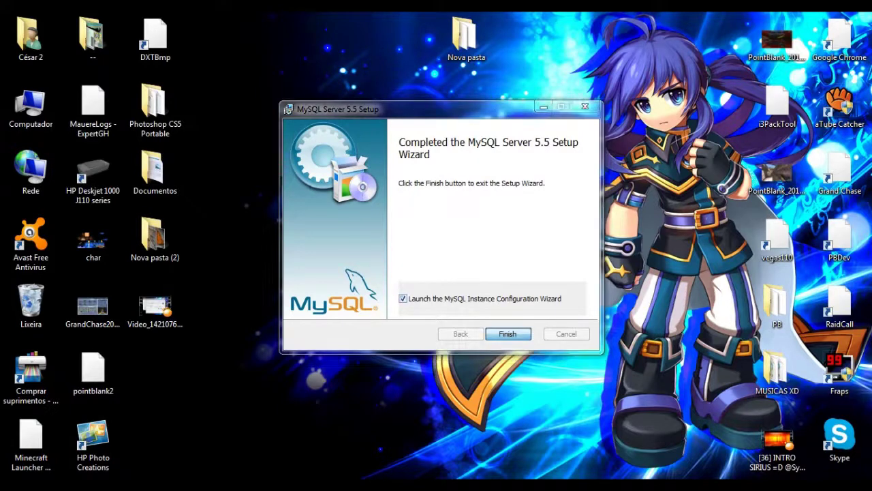
{"action": "key", "text": "Return"}
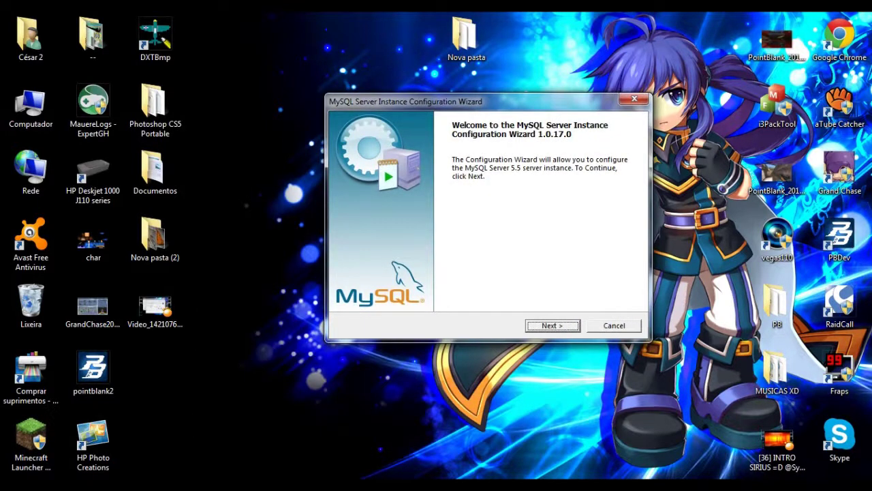
Choose Detailed Configuration and Multifunctional Database, accepting the default server type and InnoDB datafile settings
{"action": "key", "text": "Return"}
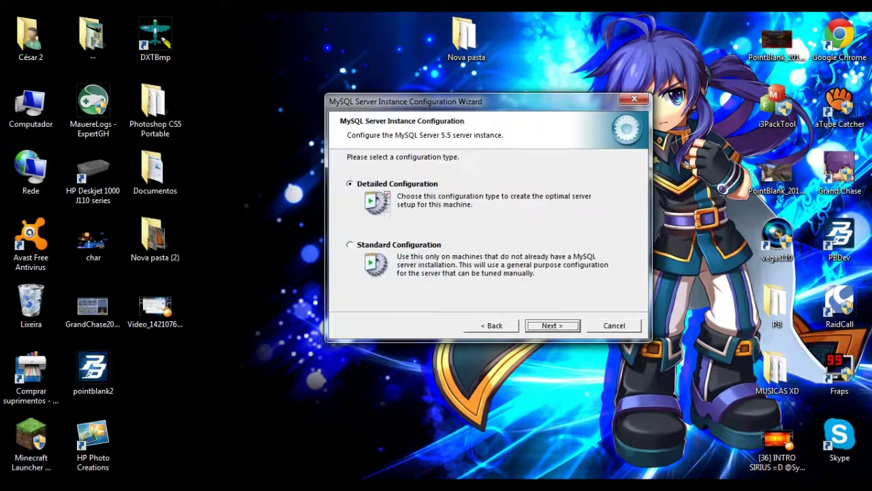
{"action": "key", "text": "Return"}
{"action": "key", "text": "Return"}
{"action": "key", "text": "Return"}
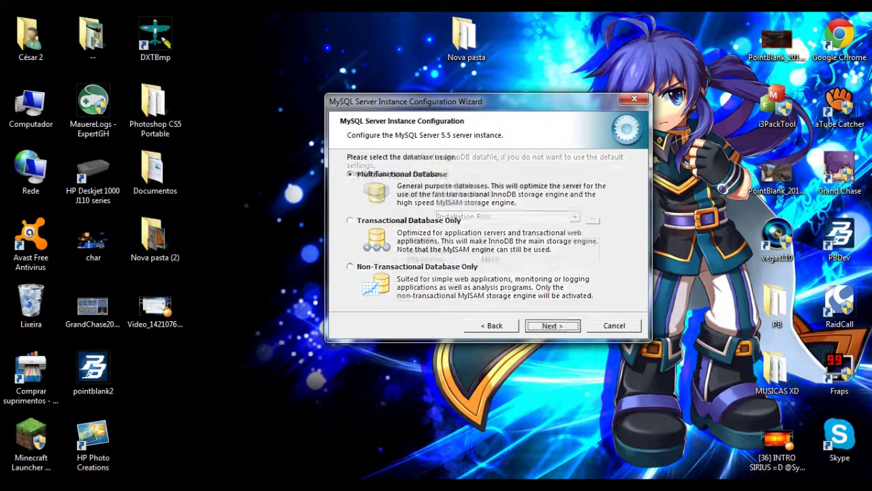
{"action": "key", "text": "Return"}
Select Manual Setting for the concurrent connections and set the number to 5
{"action": "key", "text": "Down"}
{"action": "key", "text": "Down"}
{"action": "left_click", "coordinate": [542, 295]}
{"action": "left_click_drag", "start_coordinate": [542, 363], "coordinate": [543, 346]}
{"action": "left_click", "coordinate": [511, 305]}
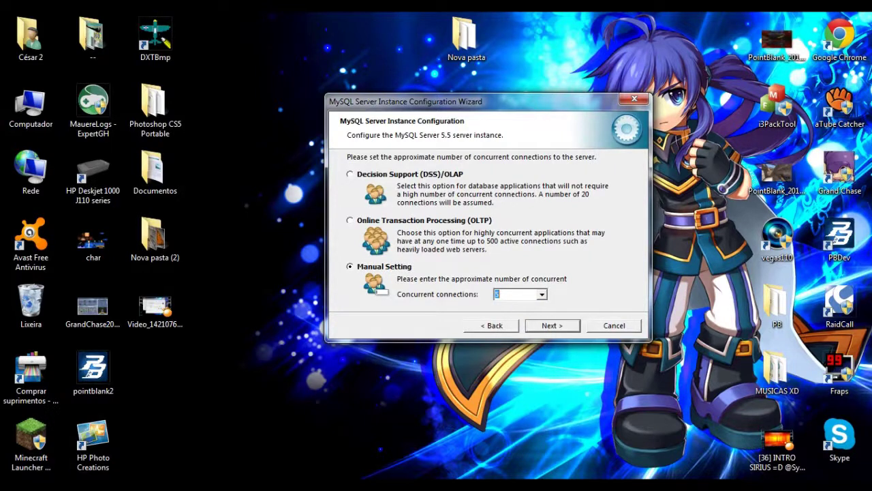
{"action": "key", "text": "Return"}
Confirm the networking options, the Standard Character Set, and the automatically launched Windows service named MySQL
{"action": "key", "text": "Tab"}
{"action": "key", "text": "space"}
{"action": "key", "text": "Tab"}
{"action": "key", "text": "Return"}
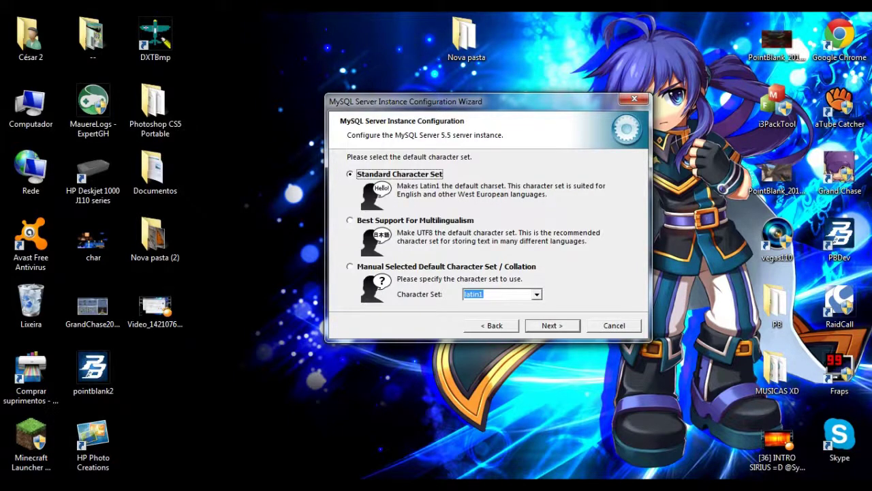
{"action": "key", "text": "Return"}
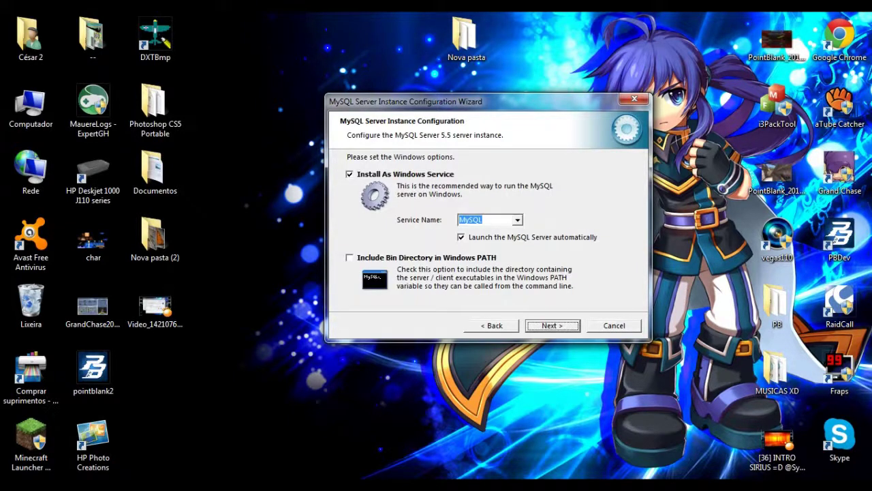
{"action": "key", "text": "Return"}
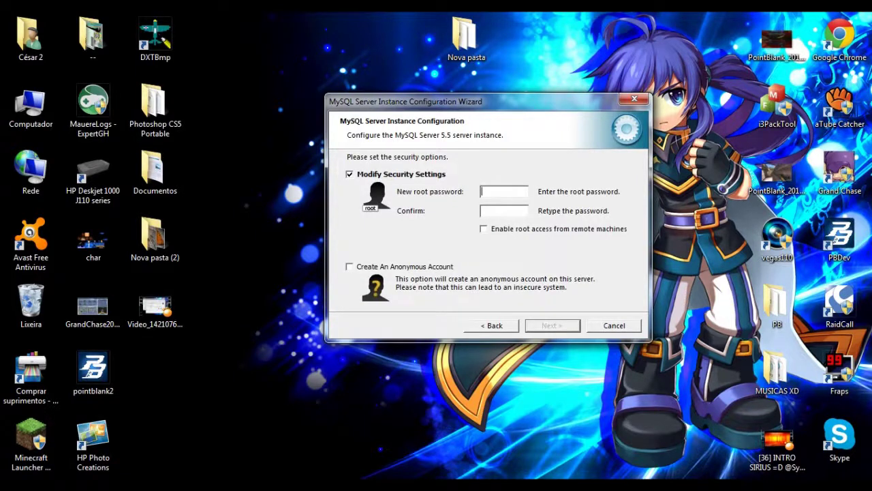
Turn off Modify Security Settings, execute the server configuration and finish the wizard
{"action": "left_click", "coordinate": [349, 174]}
{"action": "key", "text": "Return"}
{"action": "key", "text": "Return"}
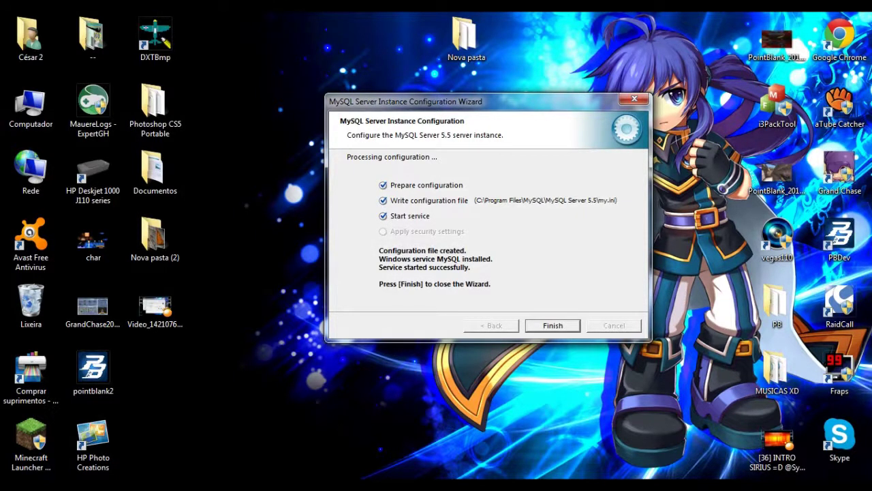
{"action": "key", "text": "Return"}
Bring back the Nova pasta folder window and open the "correçao erro jvm.dll" archive
{"action": "key", "text": "alt+Tab"}
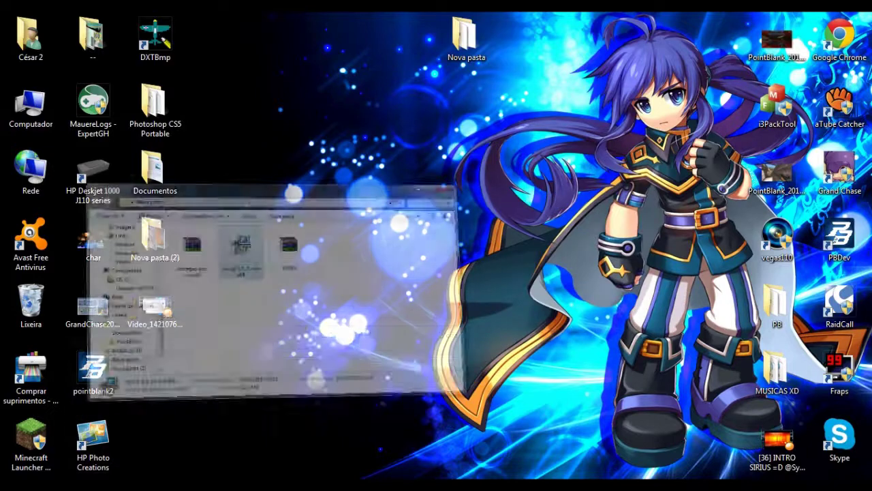
{"action": "left_click_drag", "start_coordinate": [382, 41], "coordinate": [560, 55]}
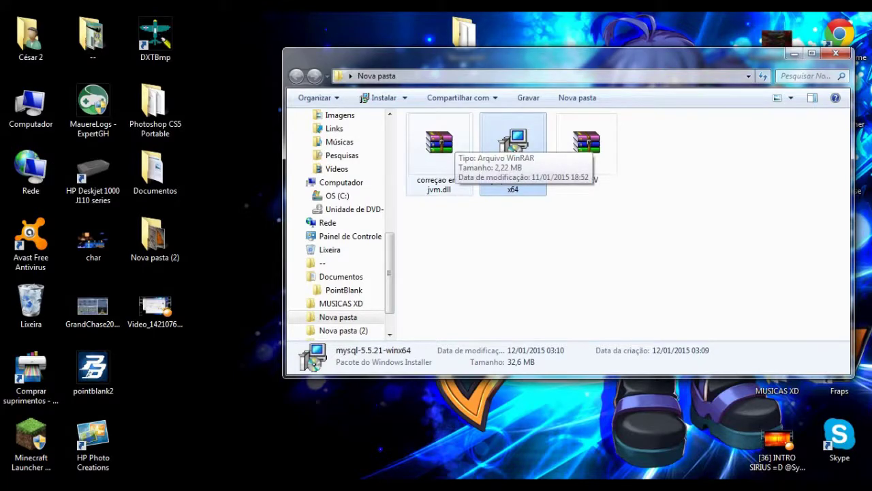
{"action": "double_click", "coordinate": [439, 143]}
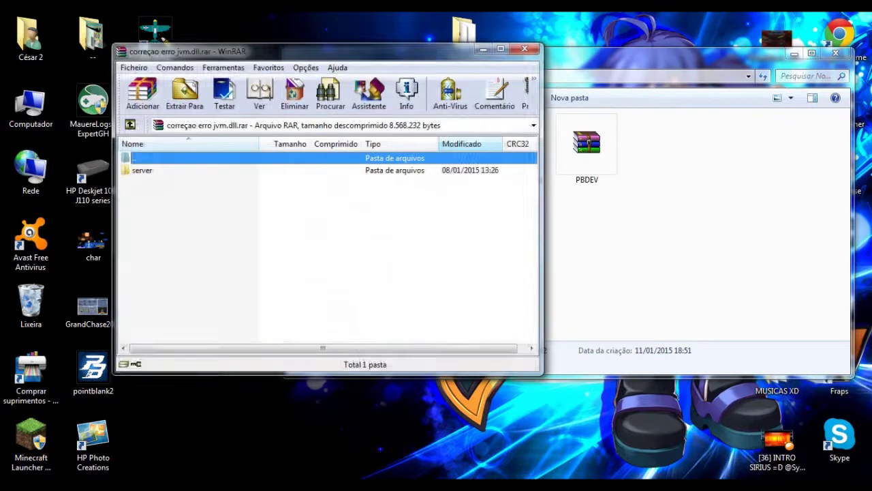
Open a new Windows Explorer window and show the contents of drive OS (C:)
{"action": "right_click", "coordinate": [27, 487]}
{"action": "left_click", "coordinate": [55, 427]}
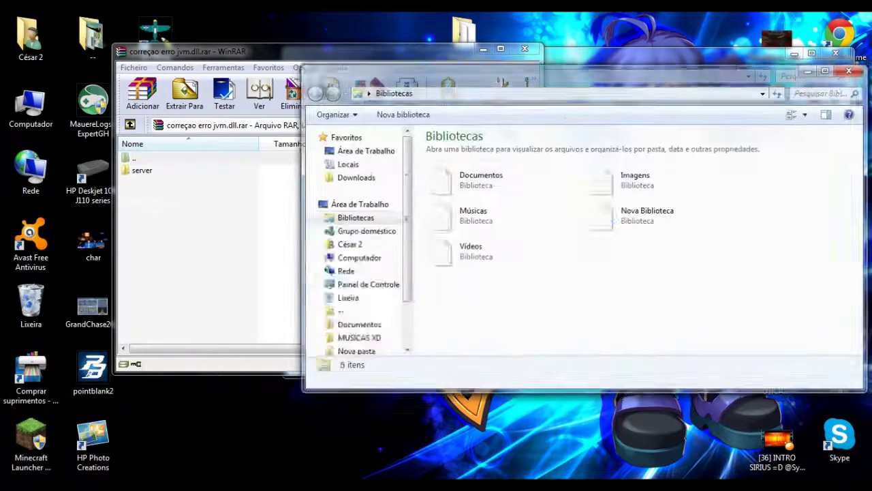
{"action": "left_click_drag", "start_coordinate": [406, 176], "coordinate": [406, 273]}
{"action": "left_click_drag", "start_coordinate": [370, 240], "coordinate": [369, 253]}
{"action": "left_click", "coordinate": [365, 252]}
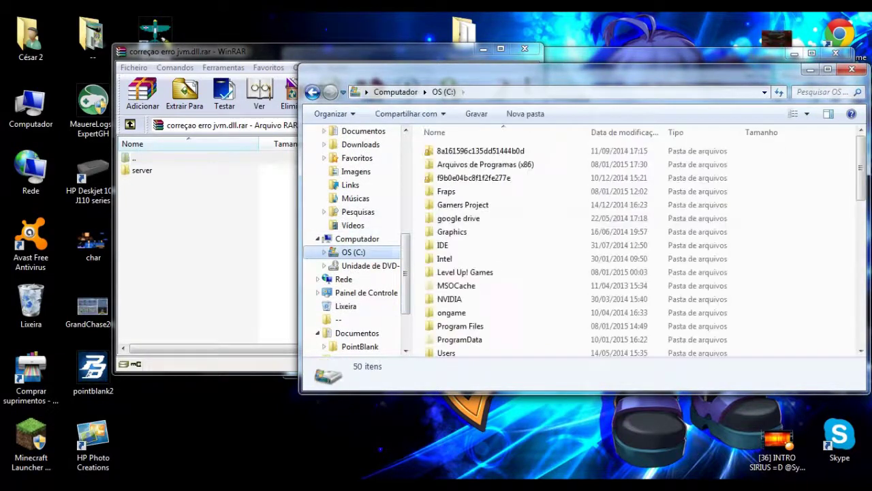
Open the bin folder of the Java runtime under Program Files\Java\jre1.8.0_25
{"action": "left_click", "coordinate": [461, 327]}
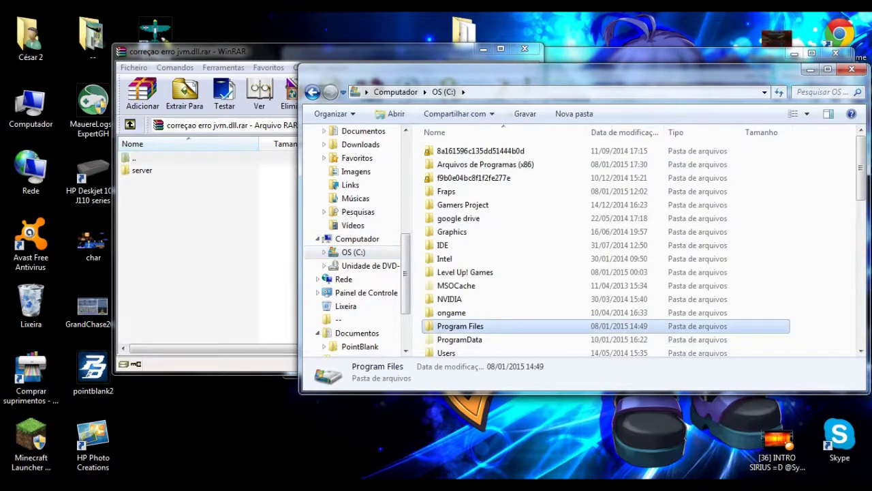
{"action": "double_click", "coordinate": [460, 326]}
{"action": "double_click", "coordinate": [444, 258]}
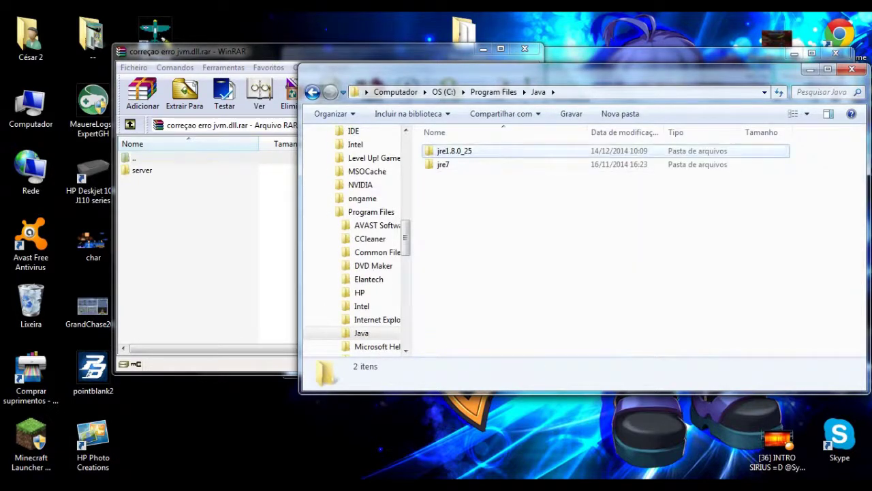
{"action": "double_click", "coordinate": [453, 150]}
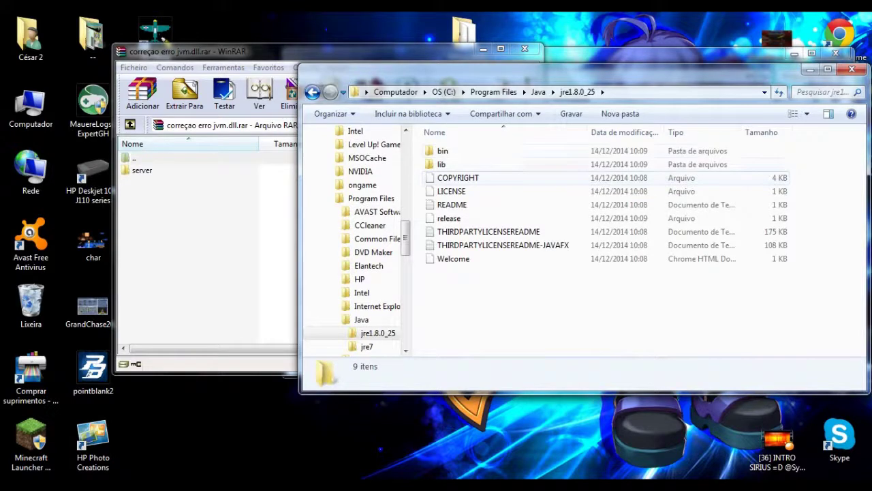
{"action": "double_click", "coordinate": [443, 151]}
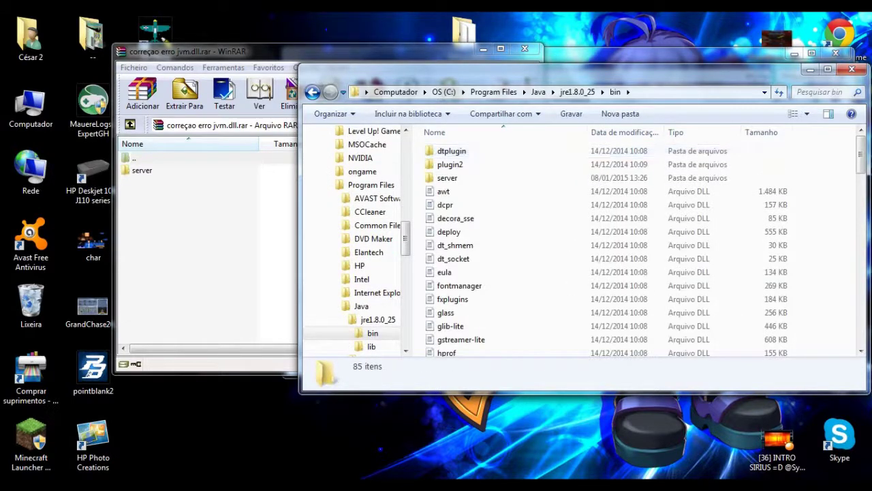
Compare the server folder in the jvm.dll fix archive with the server folder inside the Java bin folder
{"action": "left_click", "coordinate": [141, 170]}
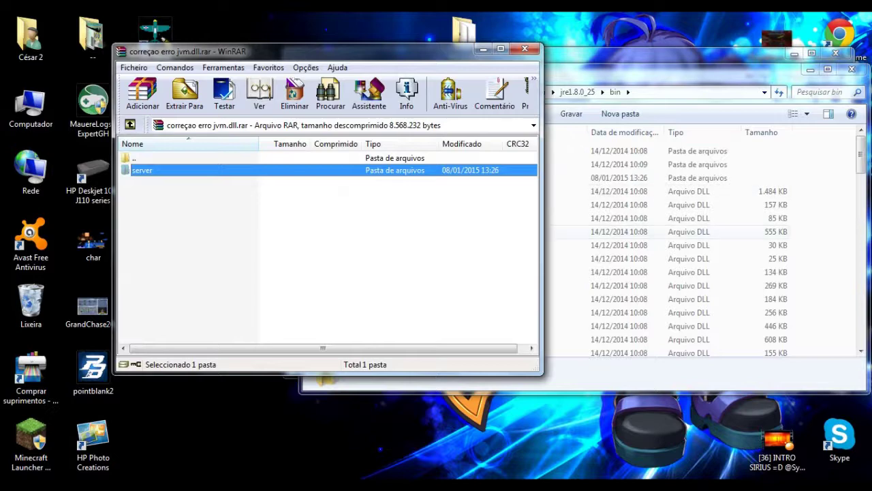
{"action": "left_click", "coordinate": [818, 225]}
{"action": "left_click", "coordinate": [448, 178]}
{"action": "double_click", "coordinate": [447, 178]}
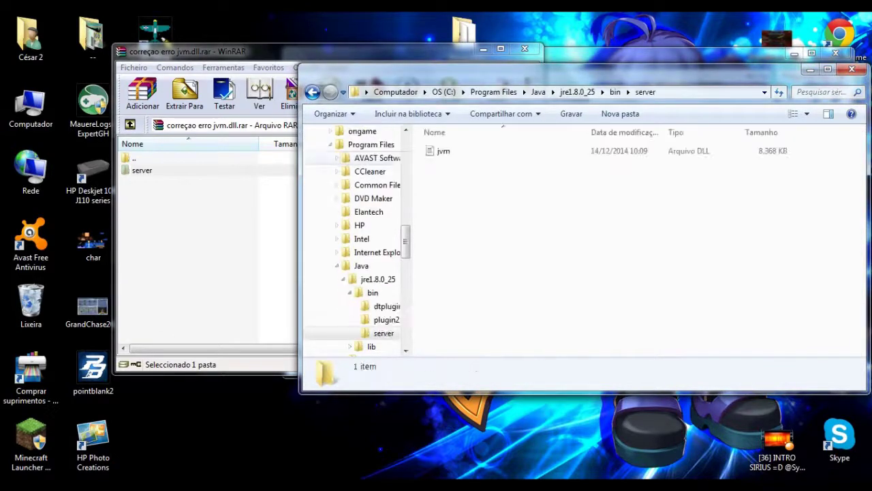
{"action": "double_click", "coordinate": [142, 170]}
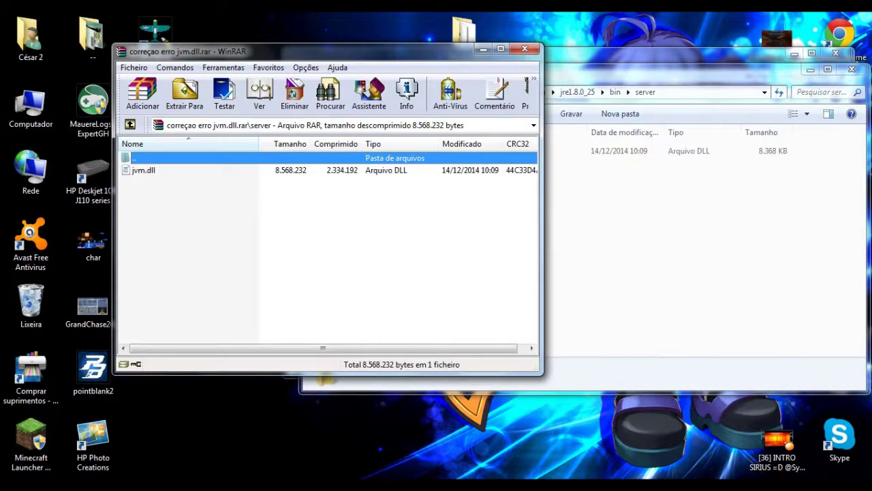
{"action": "left_click", "coordinate": [689, 252]}
{"action": "left_click", "coordinate": [273, 245]}
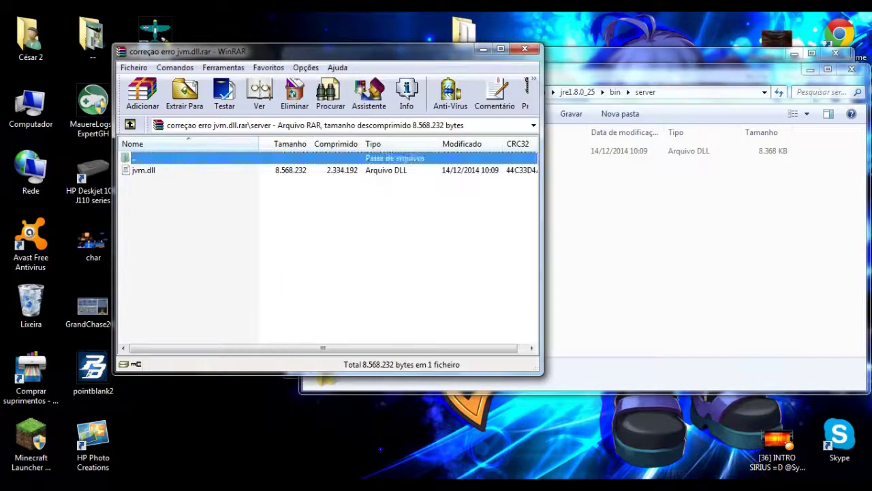
Close the jvm.dll fix archive, the Java server folder window and the Nova pasta window
{"action": "left_click", "coordinate": [525, 49]}
{"action": "left_click", "coordinate": [852, 70]}
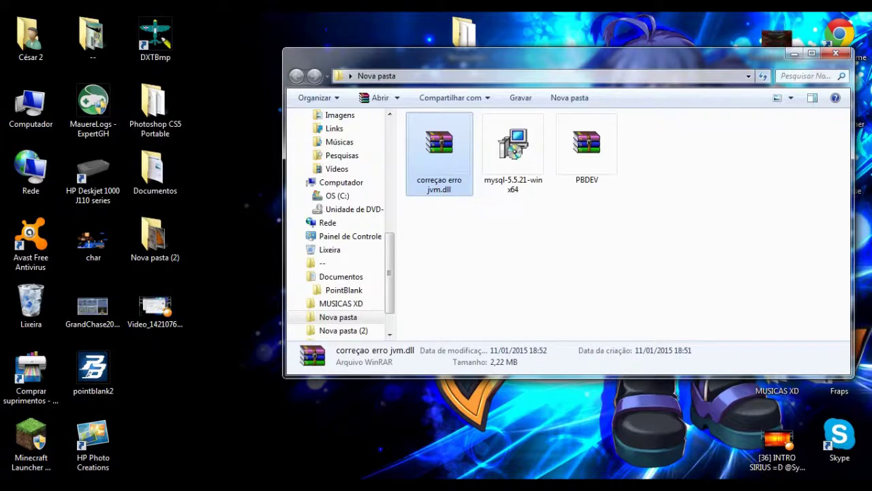
{"action": "left_click", "coordinate": [836, 53]}
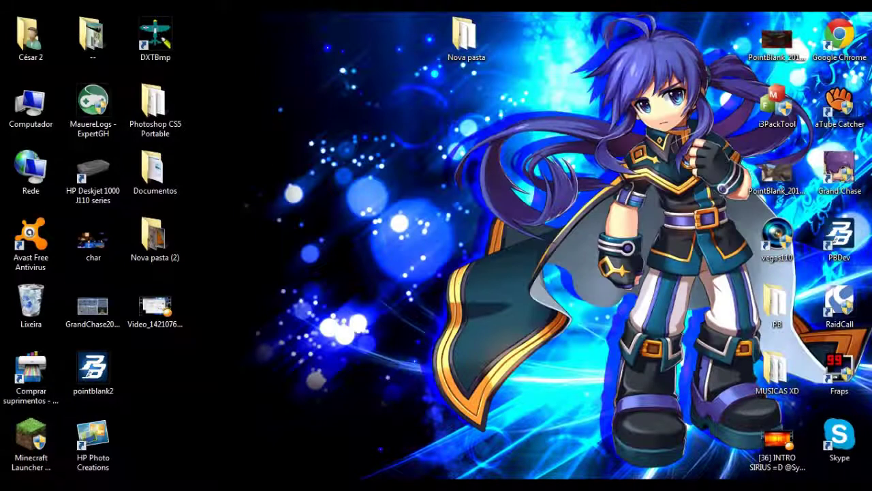